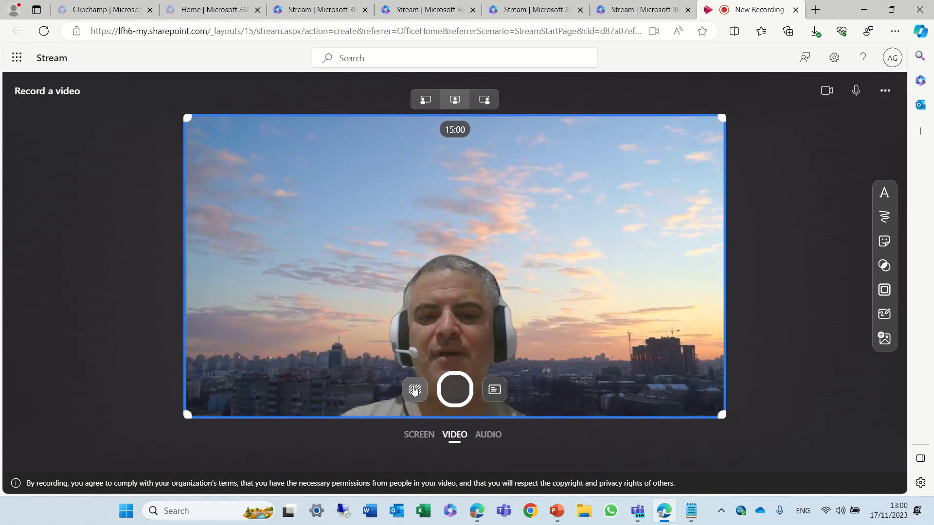
Step: Put the Moon backdrop behind the presenter and close the backdrop choices
{"action": "left_click", "coordinate": [414, 389]}
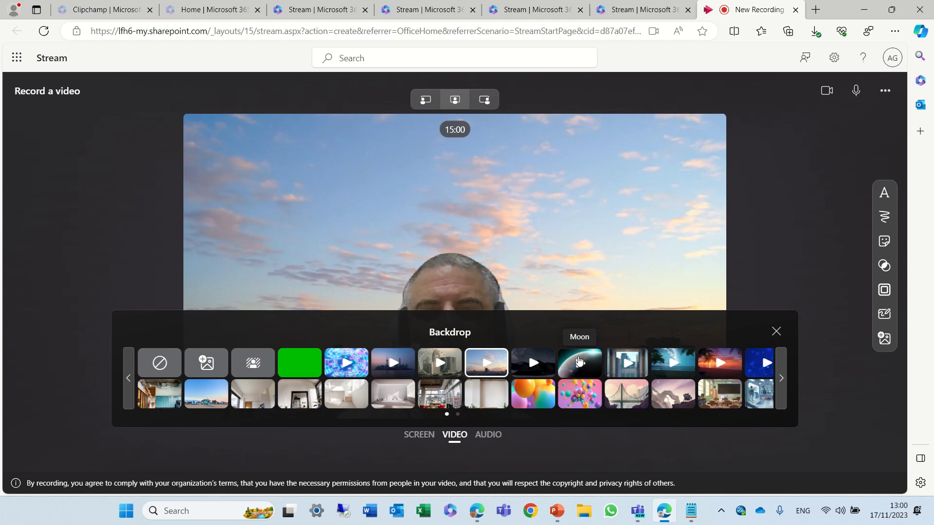
{"action": "left_click", "coordinate": [579, 361]}
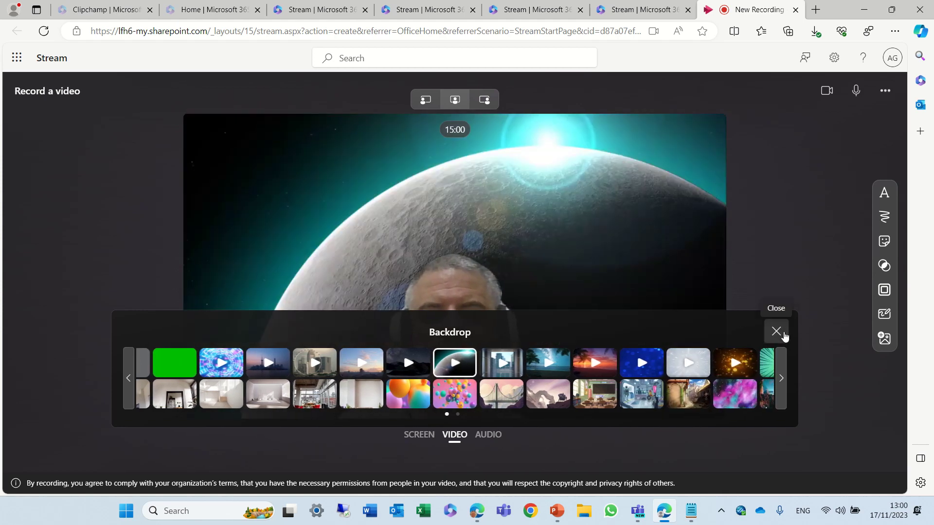
{"action": "left_click", "coordinate": [783, 333]}
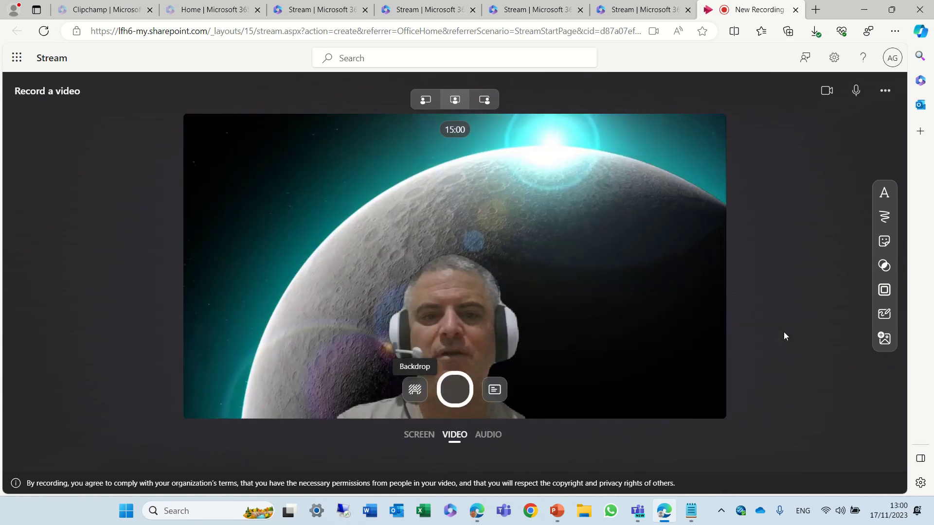
Step: Paste the SharePoint online features script into the teleprompter four times, each on a new line
{"action": "left_click", "coordinate": [495, 390]}
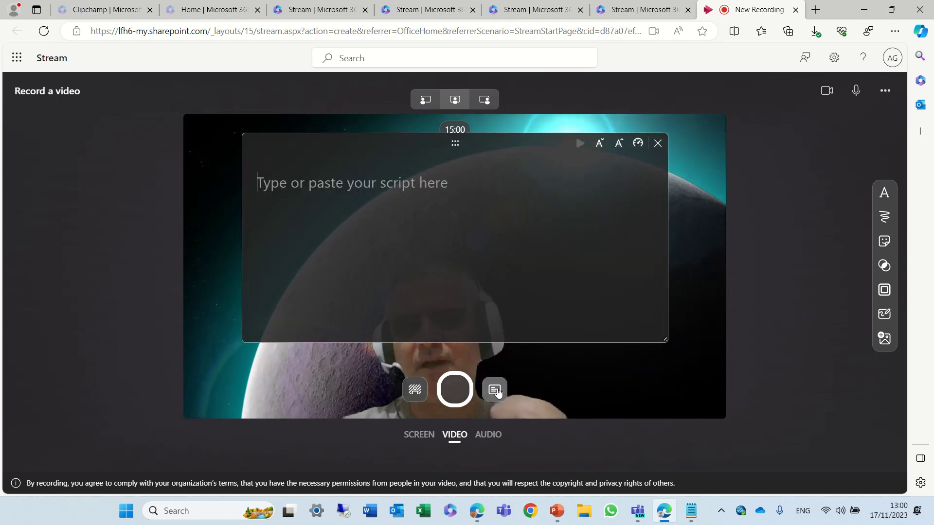
{"action": "type", "text": "In This presentation i will talk about the new SharePoint online features. i will cover several topics"}
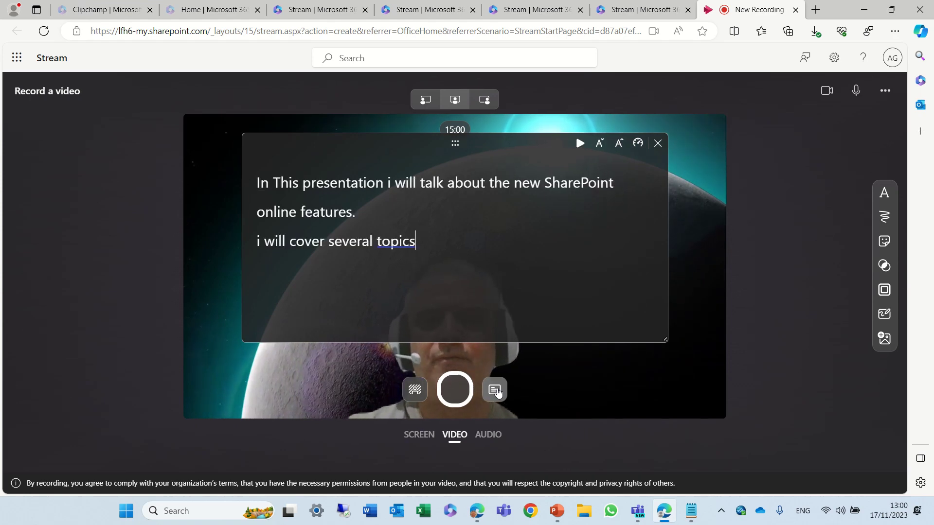
{"action": "key", "text": "Return"}
{"action": "type", "text": "In This presentation i will talk about the new SharePoint online features. i will cover several topics"}
{"action": "key", "text": "Return"}
{"action": "type", "text": "In This presentation i will talk about the new SharePoint online features. i will cover several topics"}
{"action": "key", "text": "Return"}
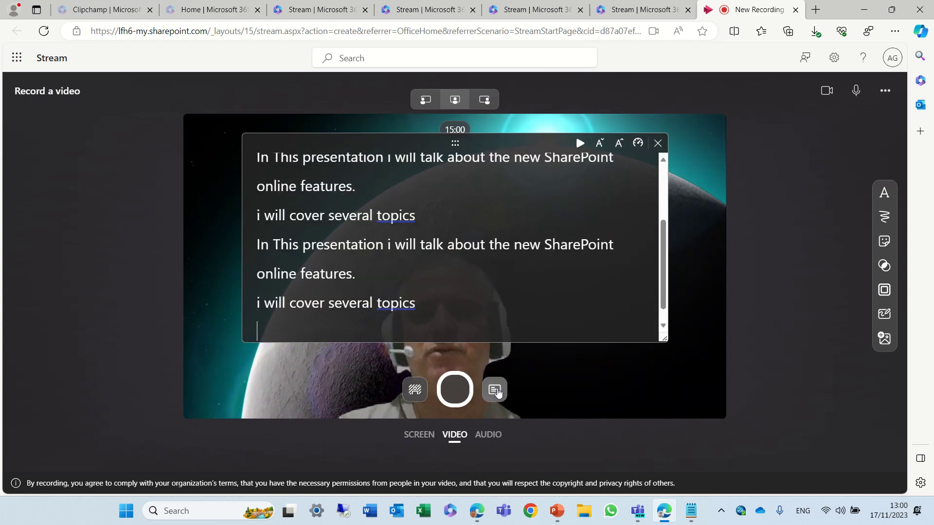
{"action": "type", "text": "In This presentation i will talk about the new SharePoint online features. i will cover several topics"}
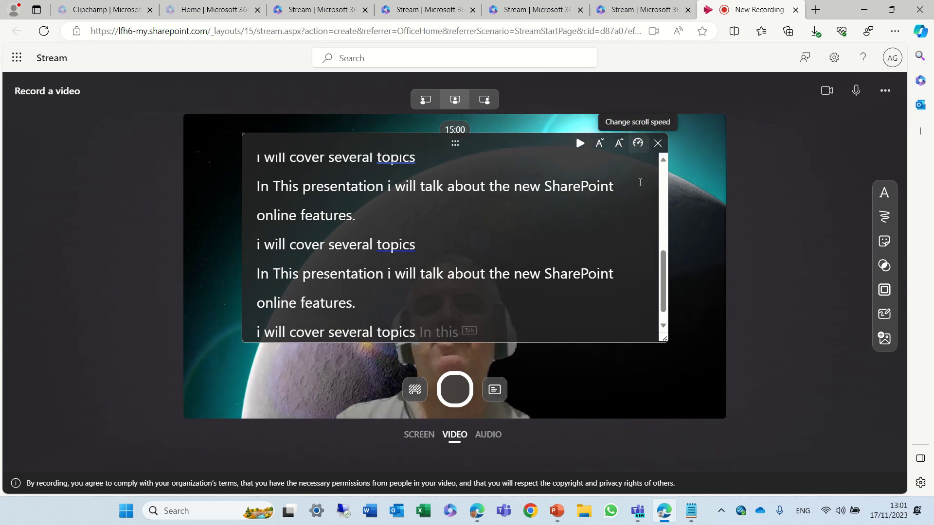
Step: Move the teleprompter to the left edge of the recording area and enlarge its script box
{"action": "left_click", "coordinate": [630, 390]}
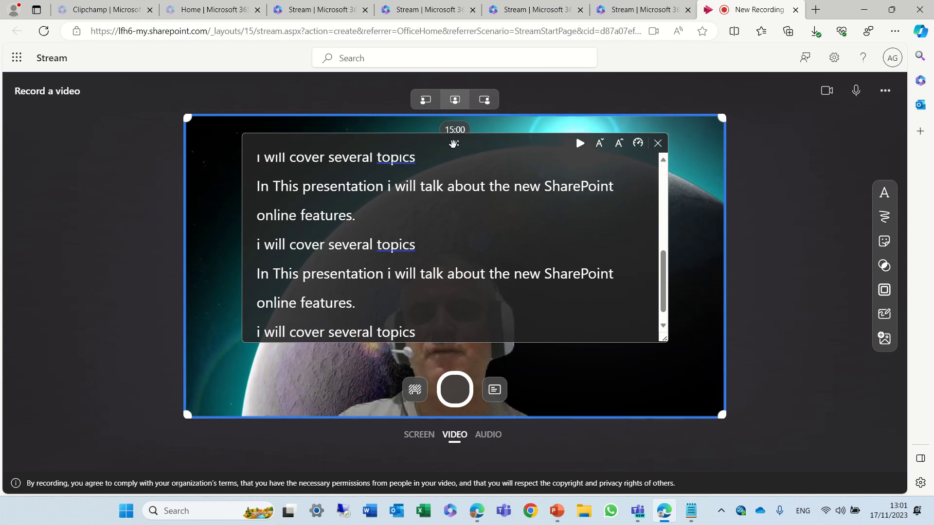
{"action": "left_click_drag", "start_coordinate": [455, 144], "coordinate": [127, 128]}
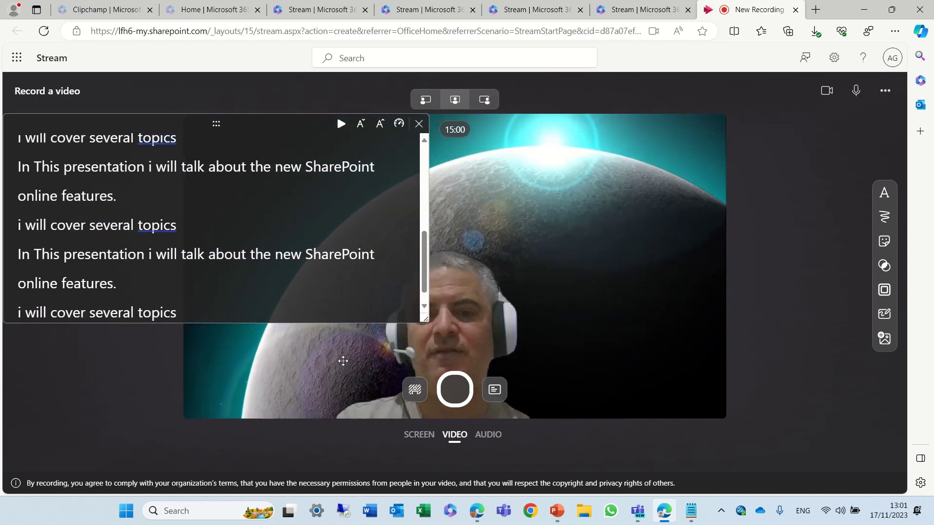
{"action": "left_click_drag", "start_coordinate": [424, 319], "coordinate": [246, 306]}
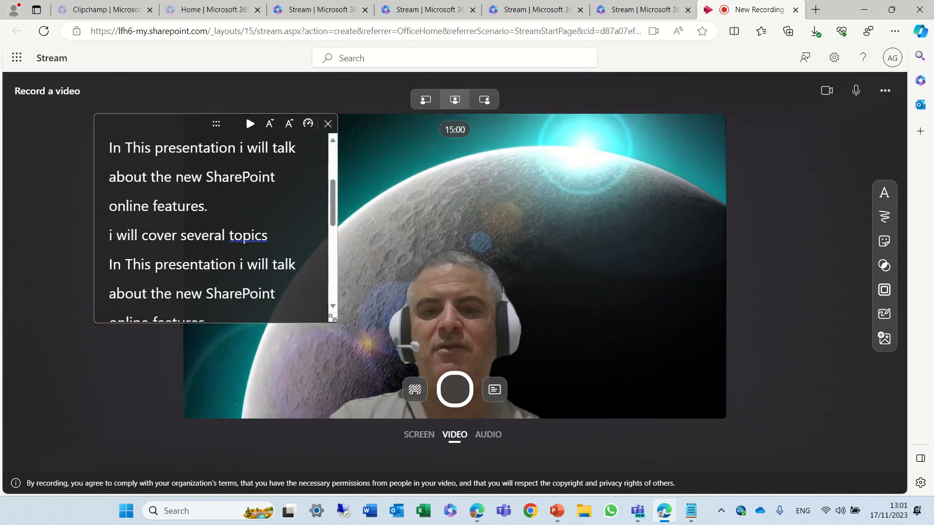
{"action": "left_click_drag", "start_coordinate": [334, 318], "coordinate": [413, 349]}
Step: Try the presenter at bottom right and bottom left, returning it to the centre each time
{"action": "left_click", "coordinate": [478, 108]}
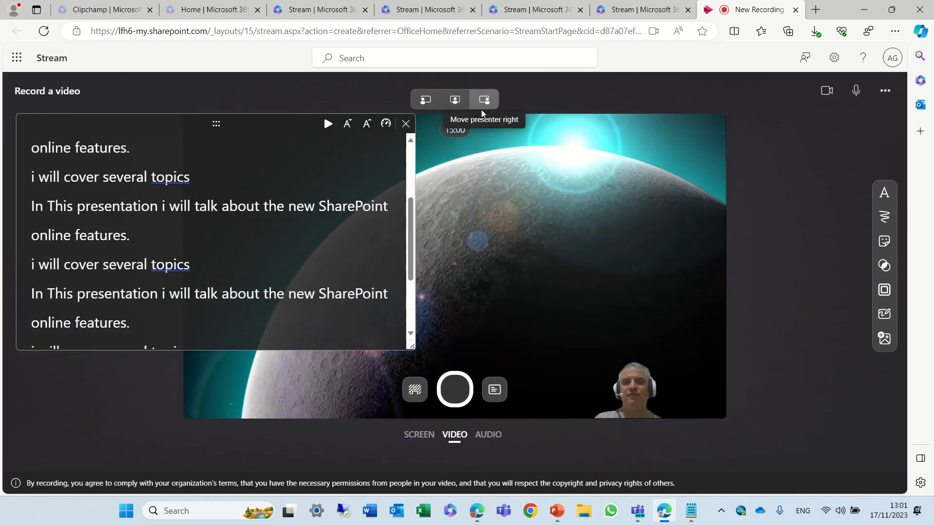
{"action": "left_click", "coordinate": [456, 108]}
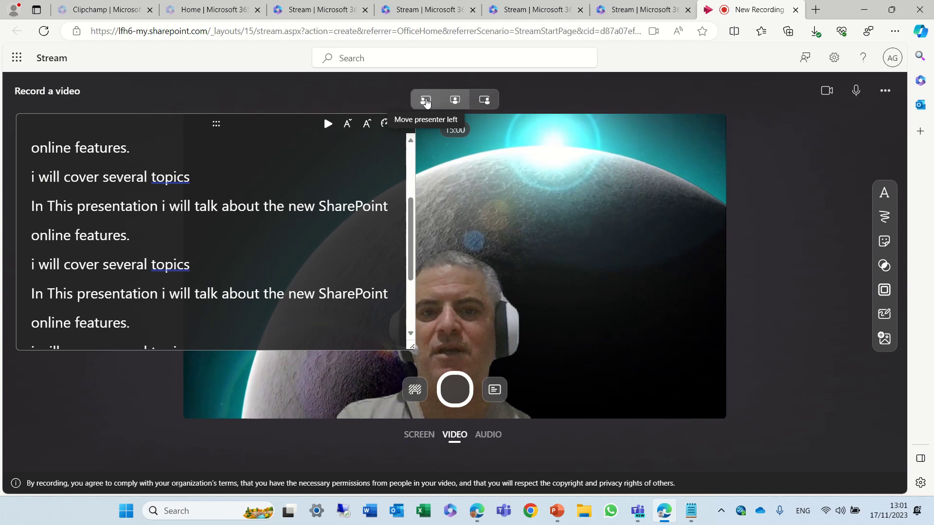
{"action": "left_click", "coordinate": [425, 100]}
{"action": "left_click", "coordinate": [454, 100]}
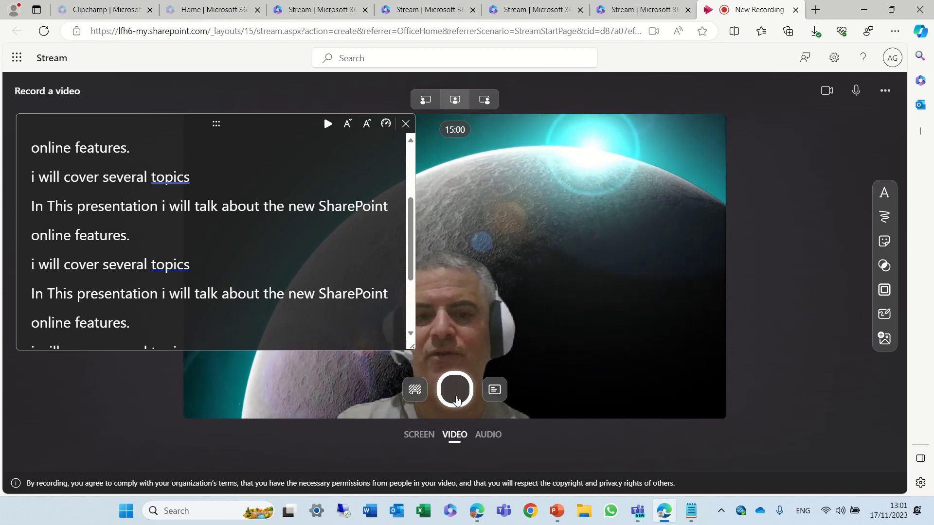
Step: Record a take reading the script at teleprompter speed 160, adjusting text size, then pause
{"action": "left_click", "coordinate": [457, 397]}
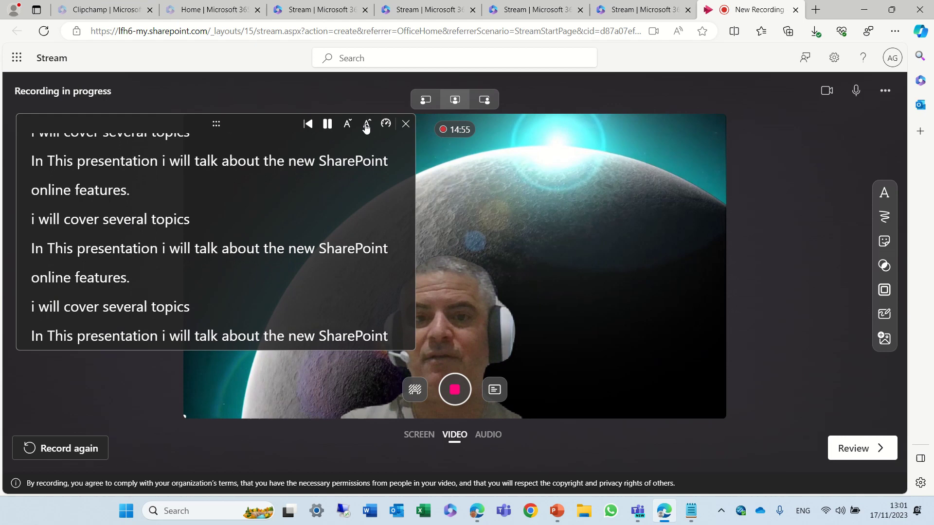
{"action": "left_click", "coordinate": [388, 127]}
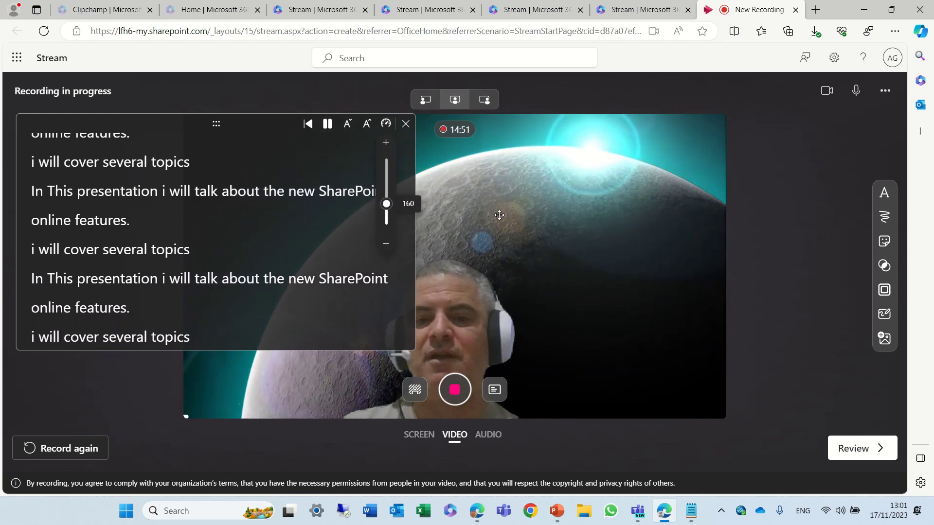
{"action": "left_click", "coordinate": [365, 129]}
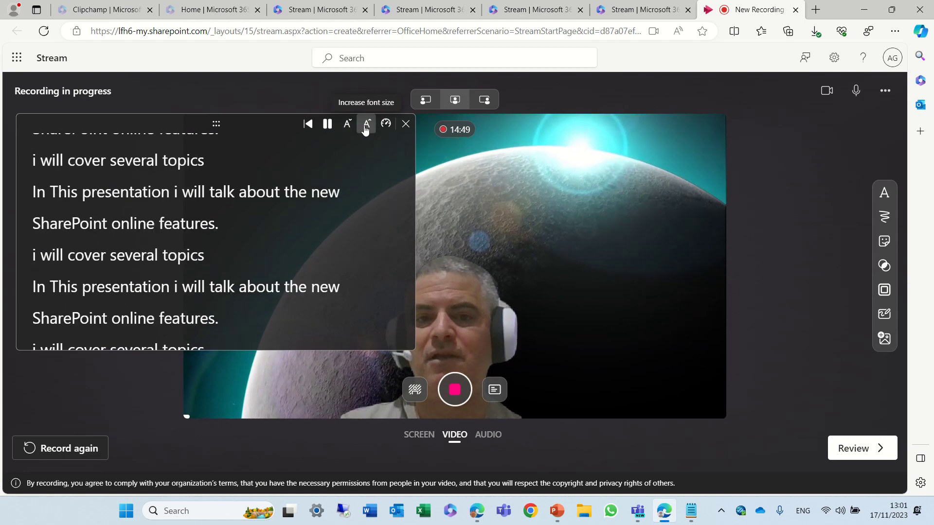
{"action": "left_click", "coordinate": [347, 128]}
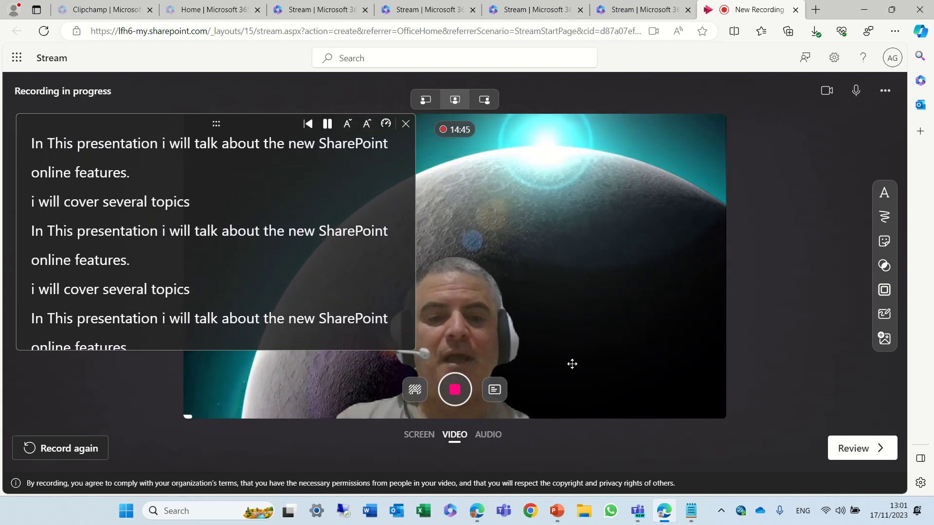
{"action": "left_click", "coordinate": [455, 391]}
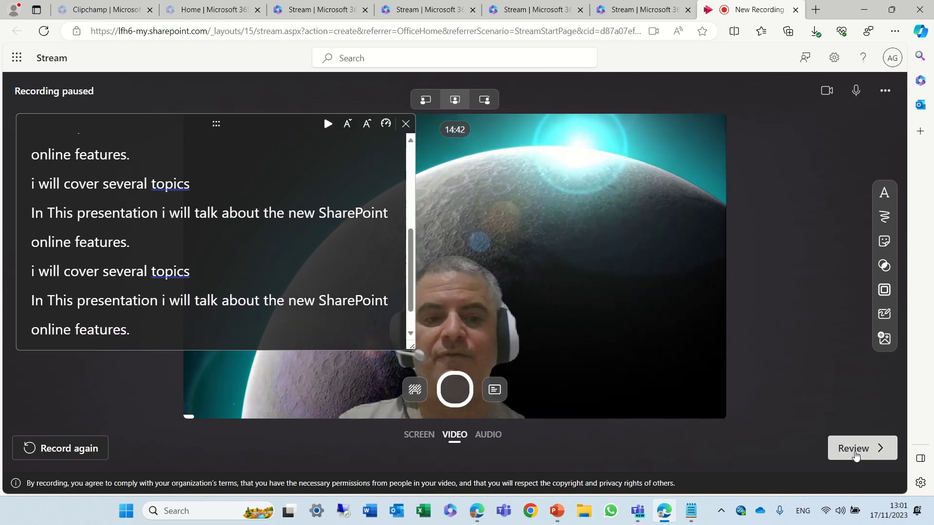
Step: Review the recorded 0:17 take and pause its playback at 0:07
{"action": "left_click", "coordinate": [856, 449]}
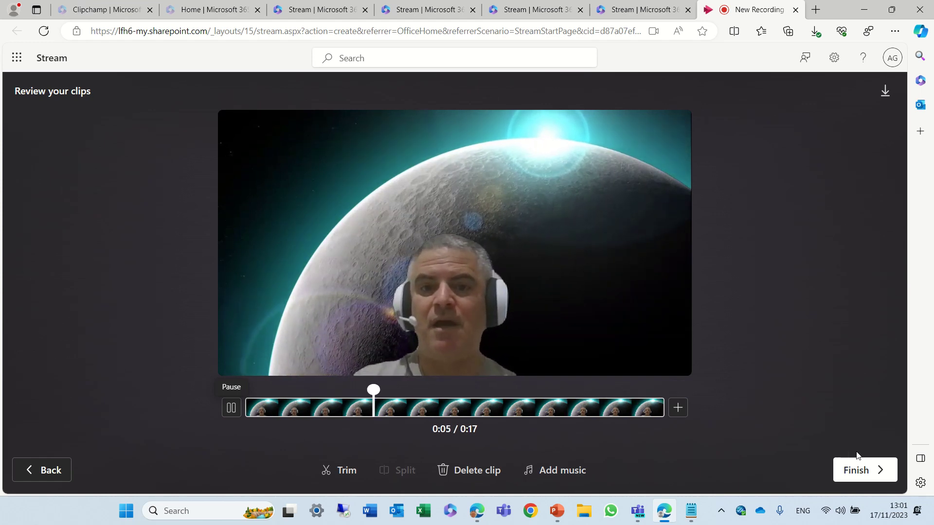
{"action": "left_click", "coordinate": [231, 408]}
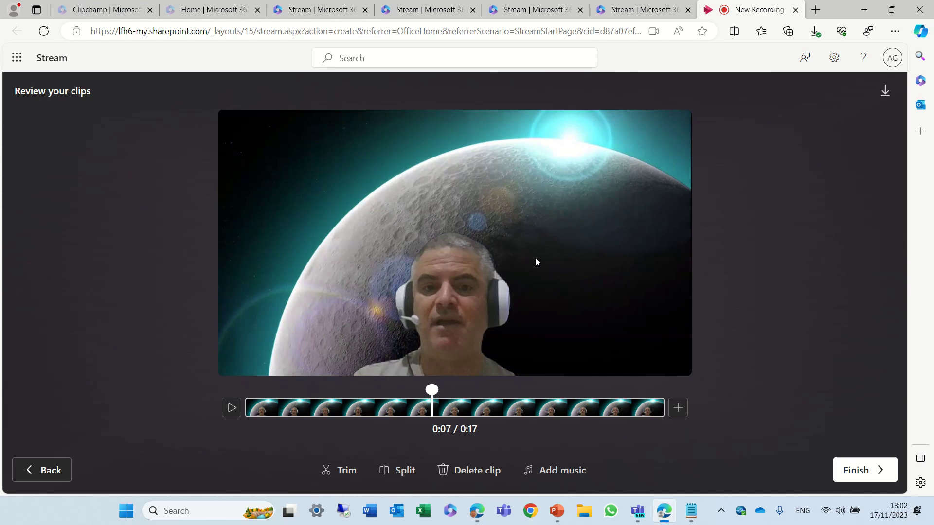
Step: Trim the clip's end back to 0:15 and about one second off its start
{"action": "left_click", "coordinate": [334, 471]}
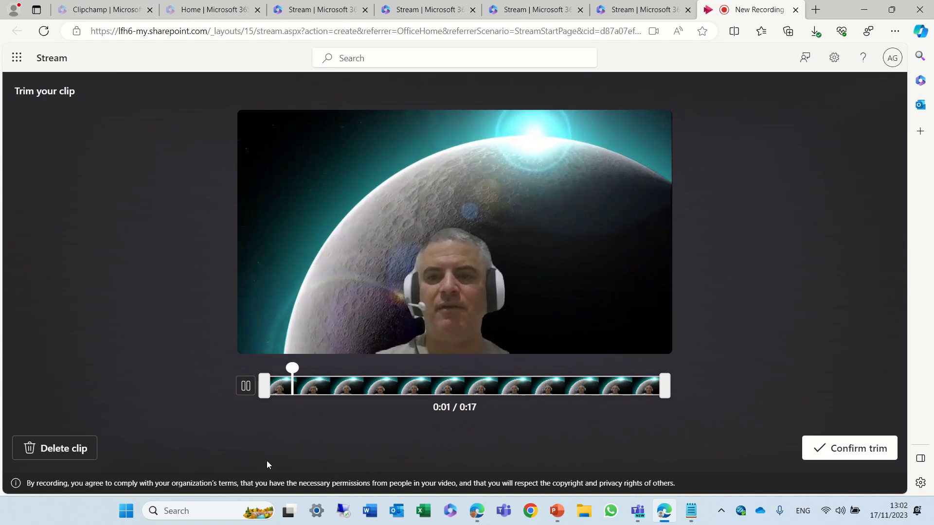
{"action": "left_click", "coordinate": [245, 386]}
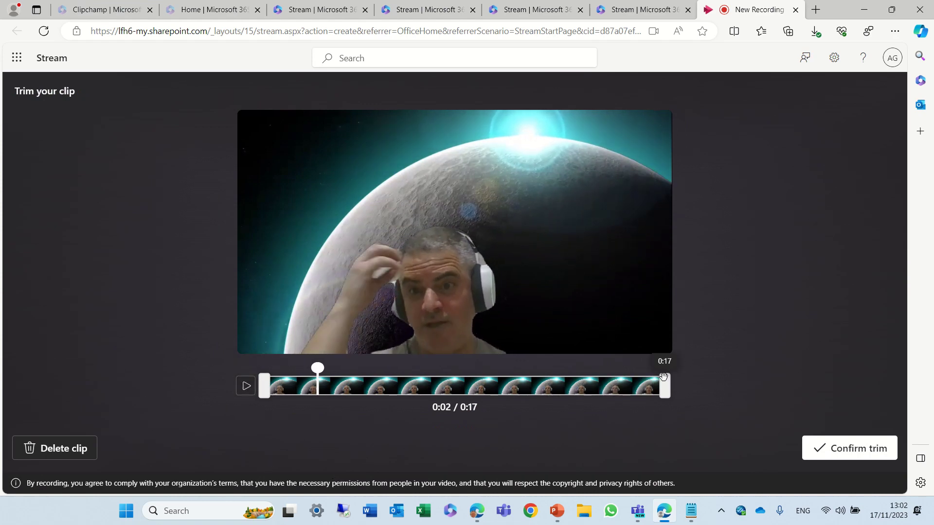
{"action": "left_click_drag", "start_coordinate": [664, 379], "coordinate": [630, 384]}
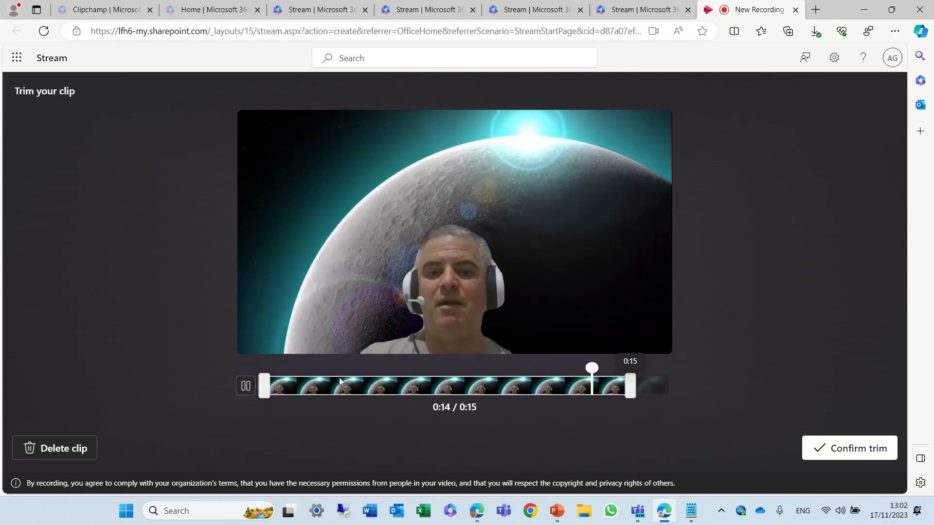
{"action": "left_click_drag", "start_coordinate": [266, 385], "coordinate": [301, 385]}
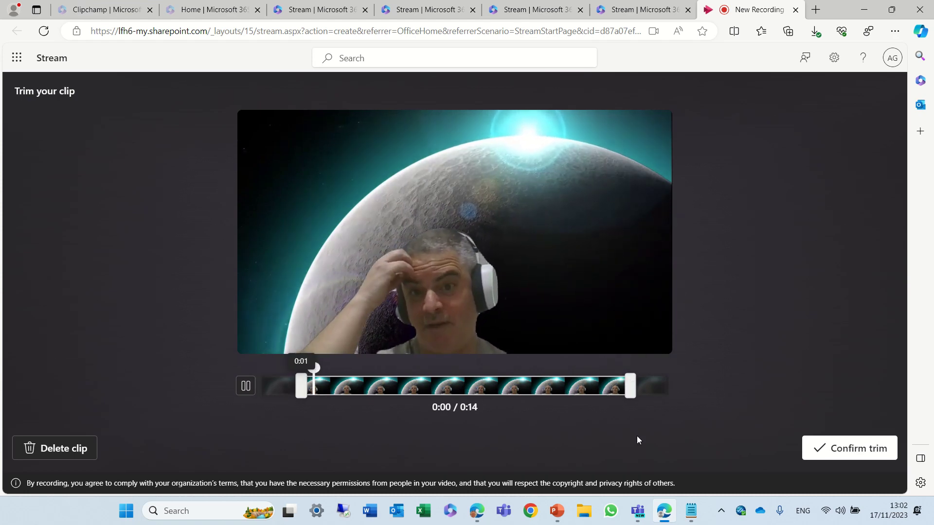
Step: Confirm the trim and split the recording at 0:05
{"action": "left_click", "coordinate": [841, 450]}
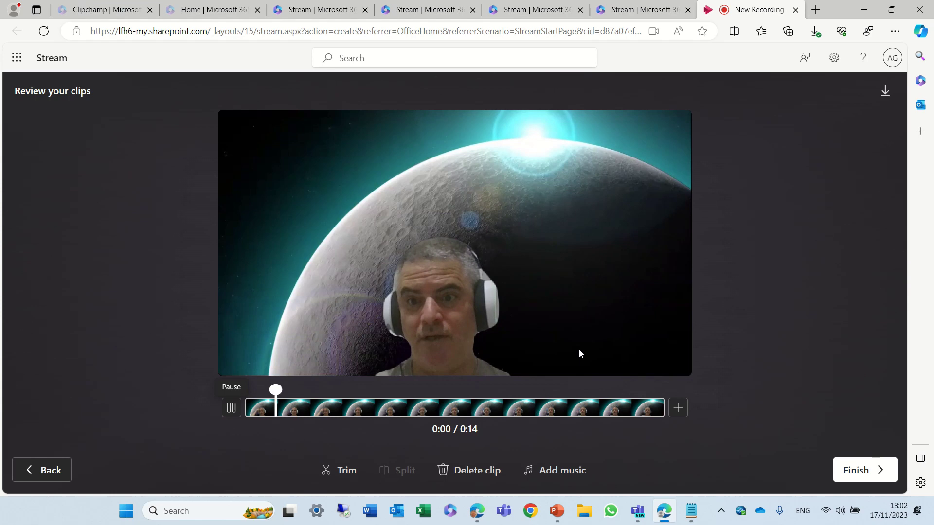
{"action": "key", "text": "space"}
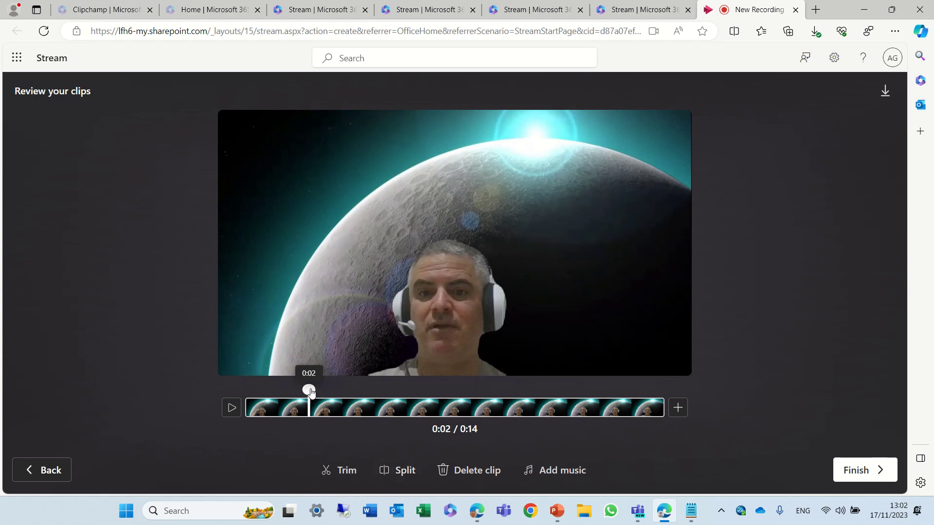
{"action": "left_click_drag", "start_coordinate": [310, 392], "coordinate": [415, 400]}
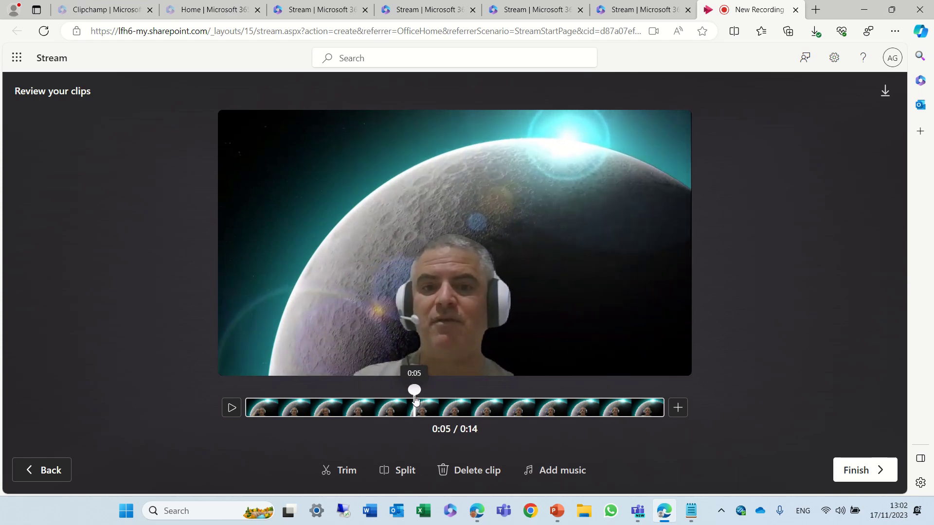
{"action": "left_click", "coordinate": [406, 478]}
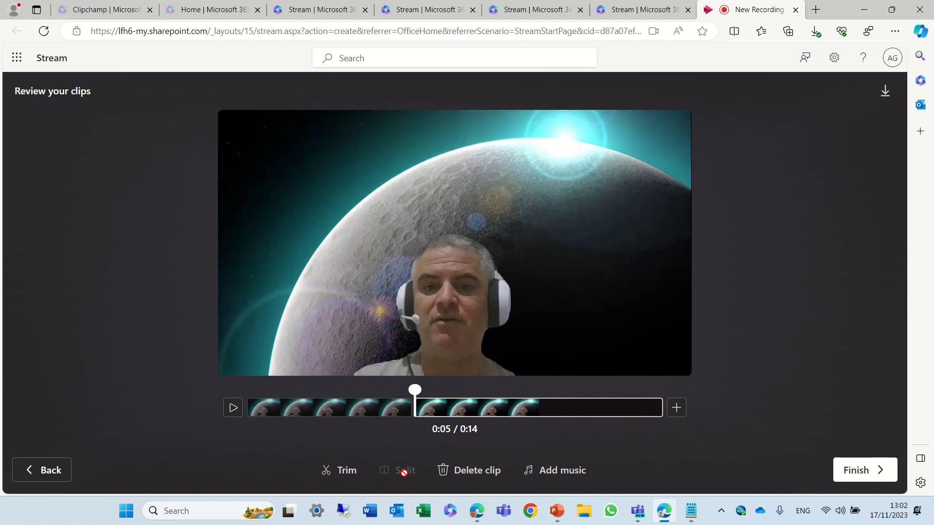
Step: Split the second clip at 0:06 and select the short middle clip
{"action": "left_click", "coordinate": [611, 413]}
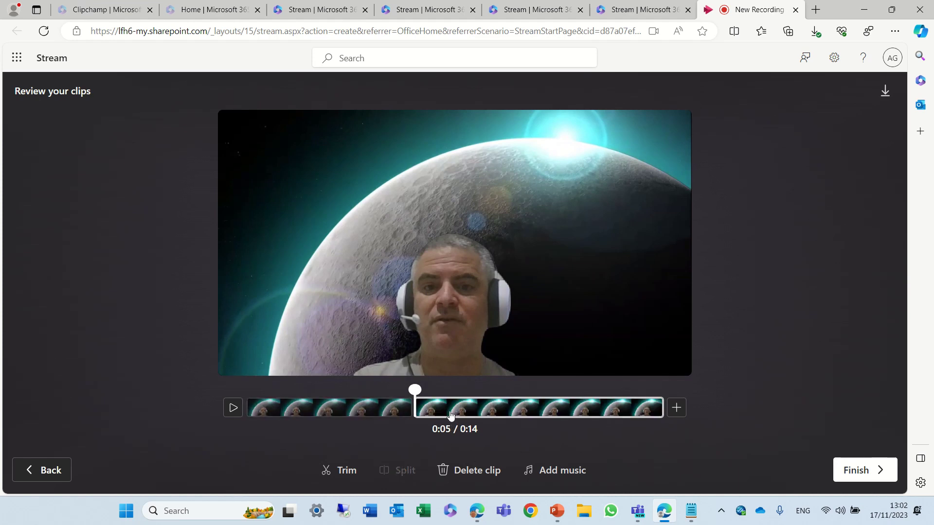
{"action": "left_click_drag", "start_coordinate": [415, 390], "coordinate": [448, 400]}
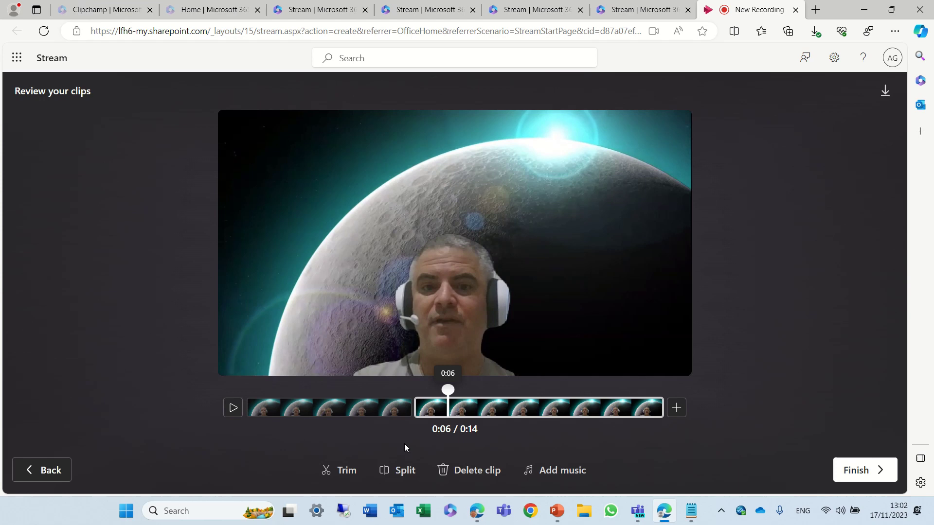
{"action": "left_click", "coordinate": [396, 472]}
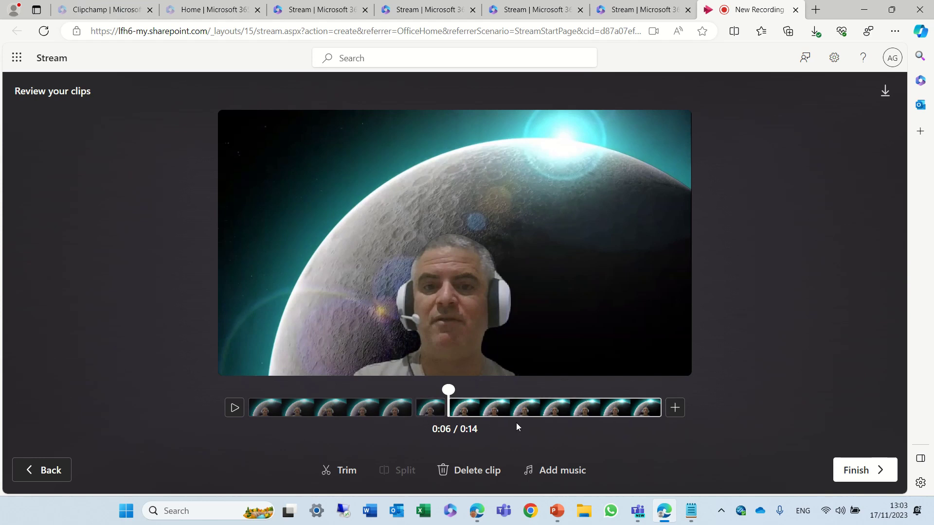
{"action": "left_click_drag", "start_coordinate": [448, 389], "coordinate": [428, 389]}
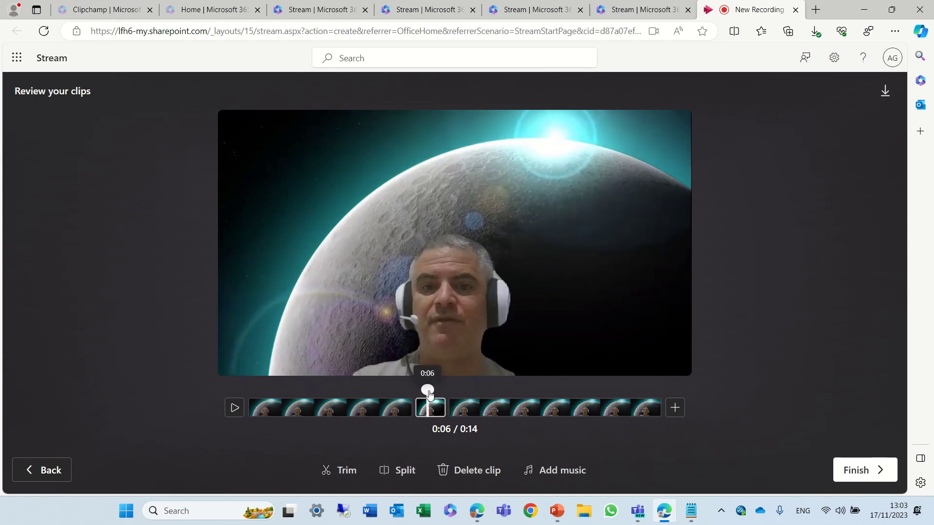
Step: Delete the short middle clip, confirming in the 'Delete this clip?' dialog
{"action": "left_click", "coordinate": [476, 471]}
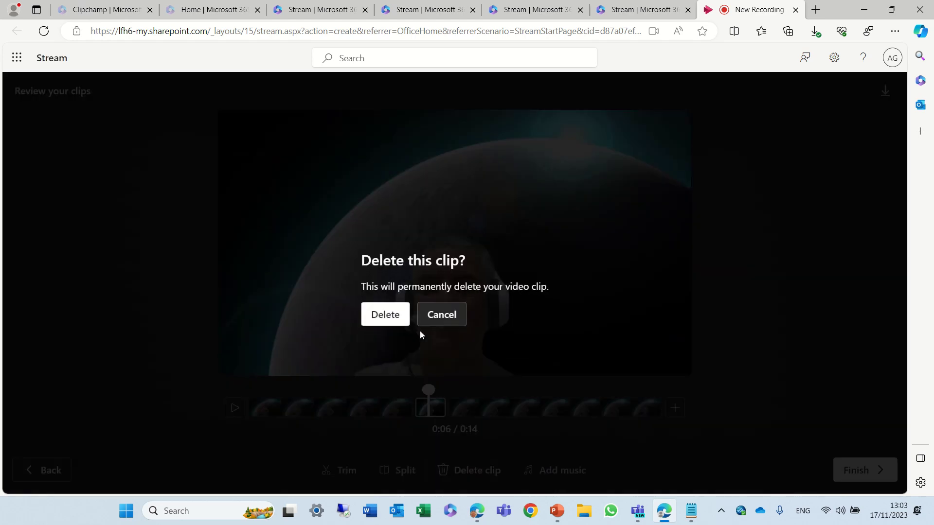
{"action": "left_click", "coordinate": [384, 317]}
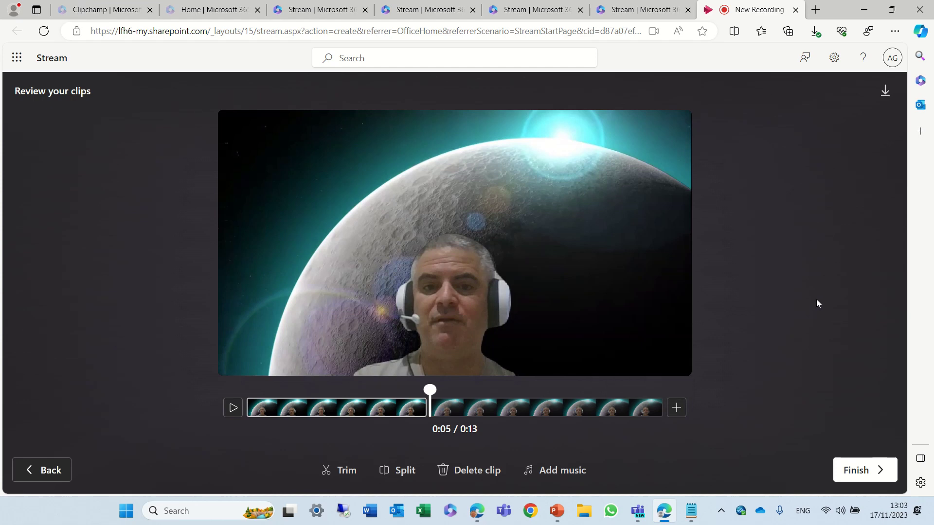
Step: Preview the Chill track 'In a dream', add it as background music, and stop the preview
{"action": "left_click", "coordinate": [570, 472]}
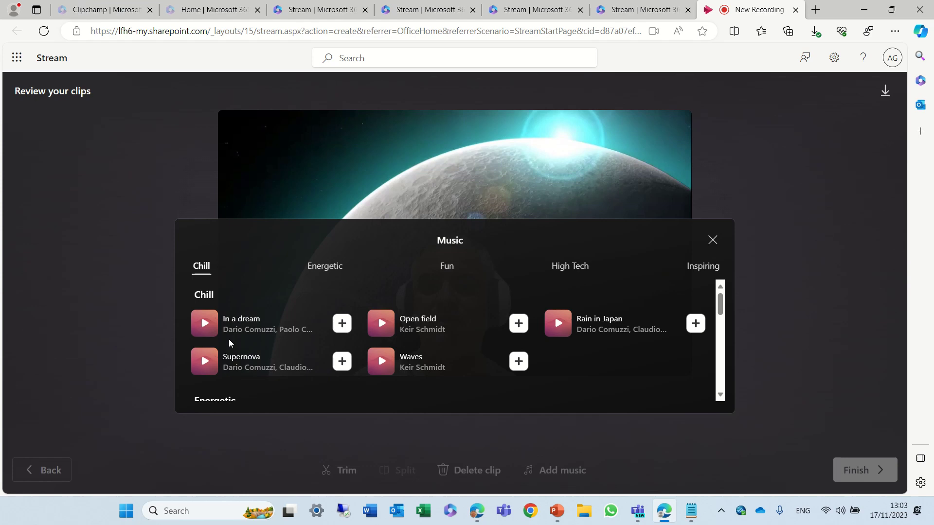
{"action": "left_click", "coordinate": [202, 324]}
{"action": "left_click", "coordinate": [341, 324]}
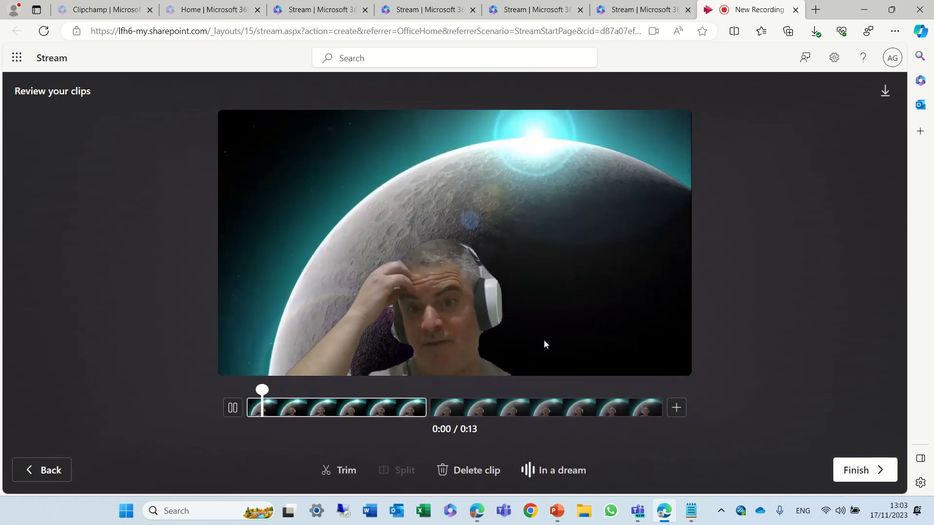
{"action": "left_click", "coordinate": [233, 408]}
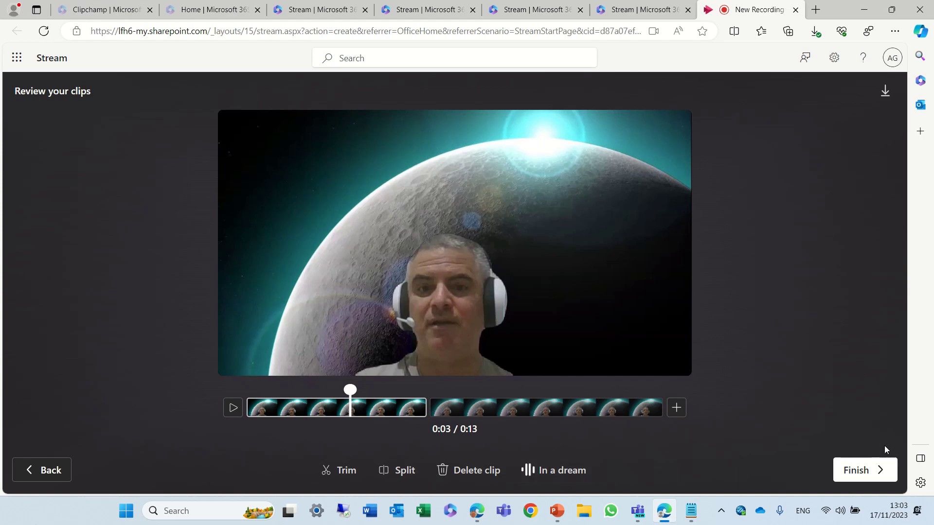
Step: Save the recording as Recording-20231117_130359 and expand its Transcript and captions settings
{"action": "left_click", "coordinate": [864, 470]}
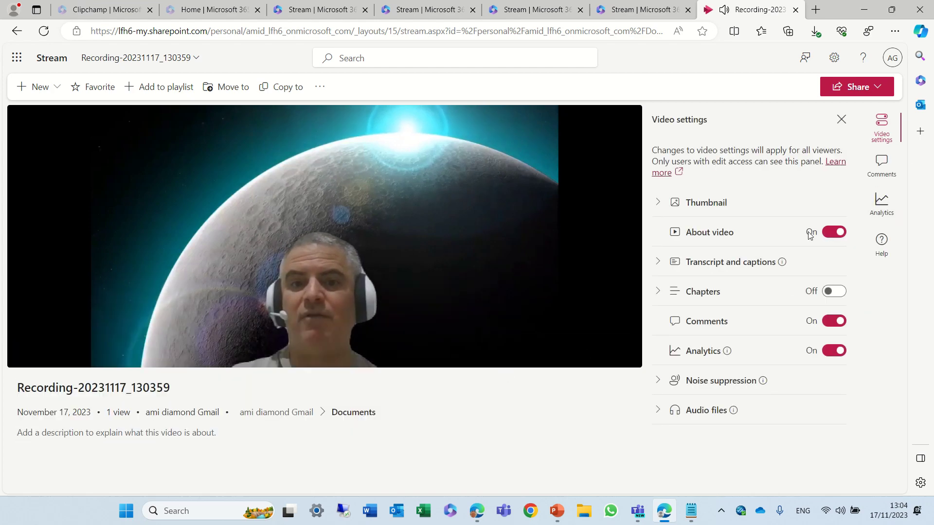
{"action": "mouse_move", "coordinate": [467, 185]}
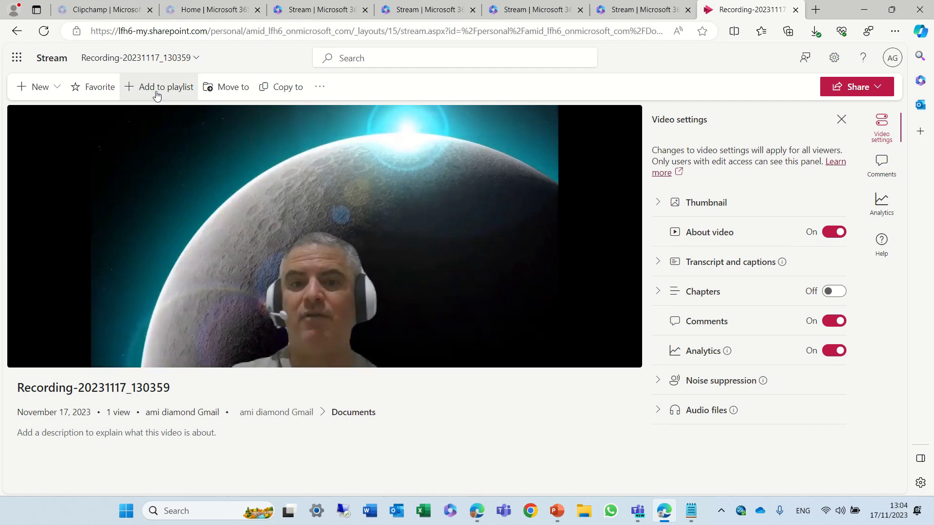
{"action": "left_click", "coordinate": [327, 88]}
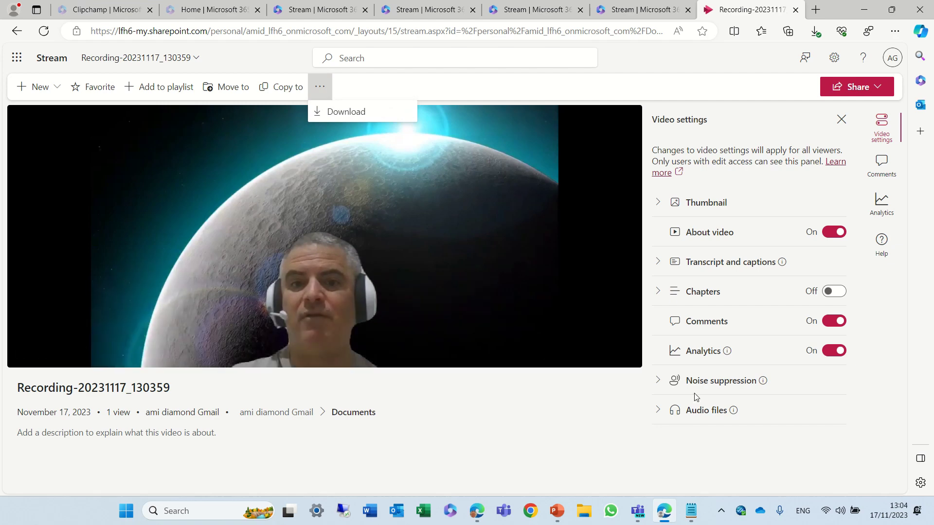
{"action": "left_click", "coordinate": [717, 454]}
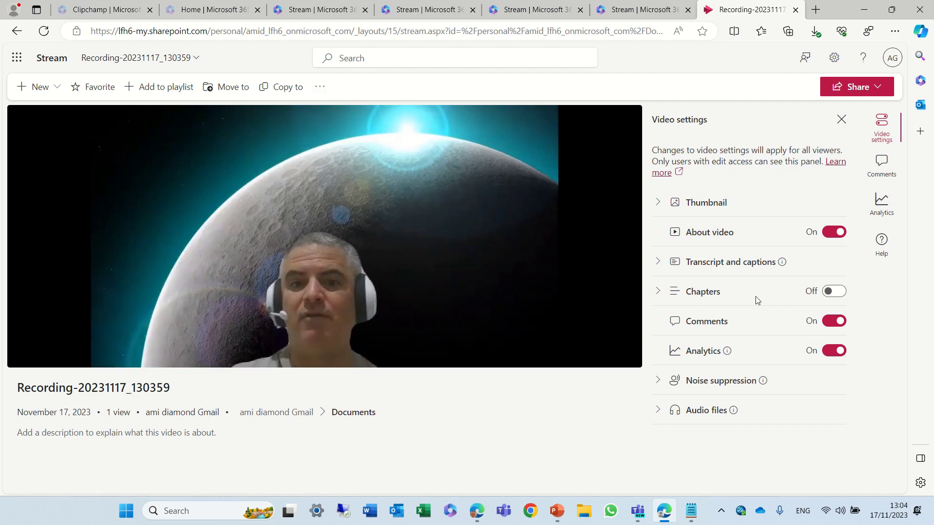
{"action": "left_click", "coordinate": [658, 263]}
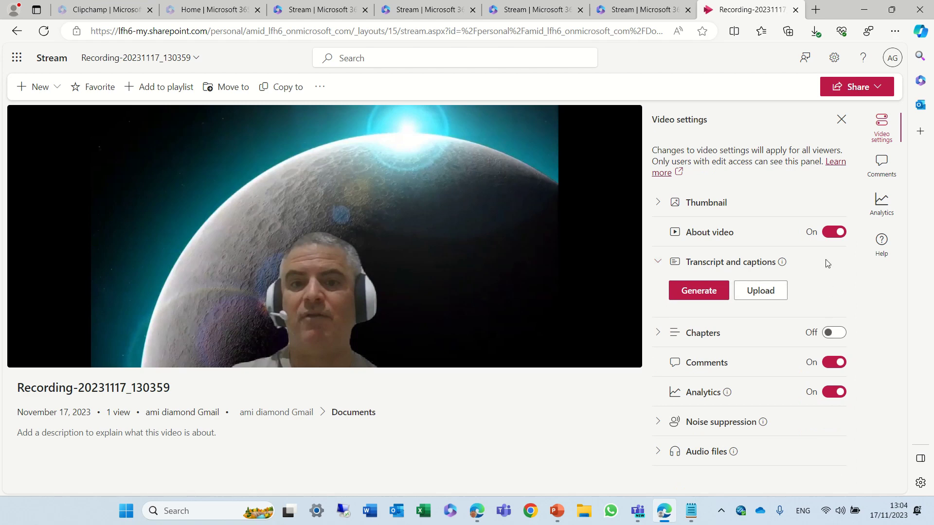